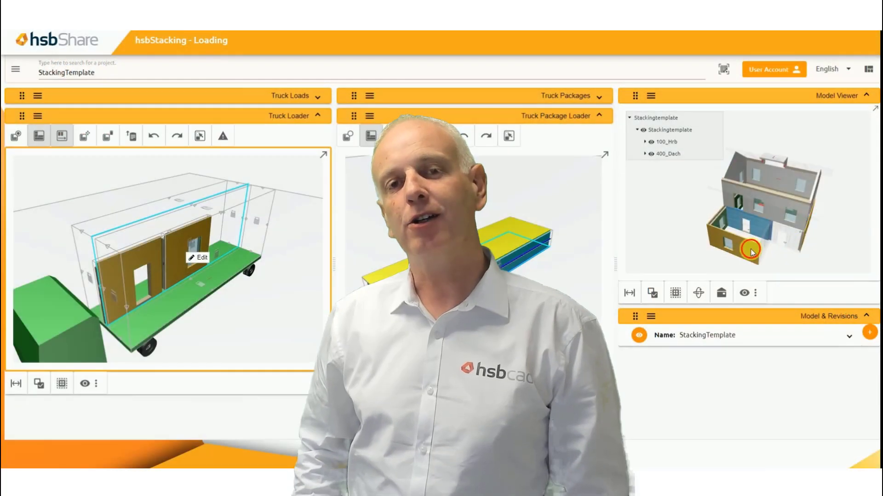
# Orbit the house model and truck view to inspect the wall panels from several angles
pyautogui.moveTo(678, 251); pyautogui.dragTo(804, 228)
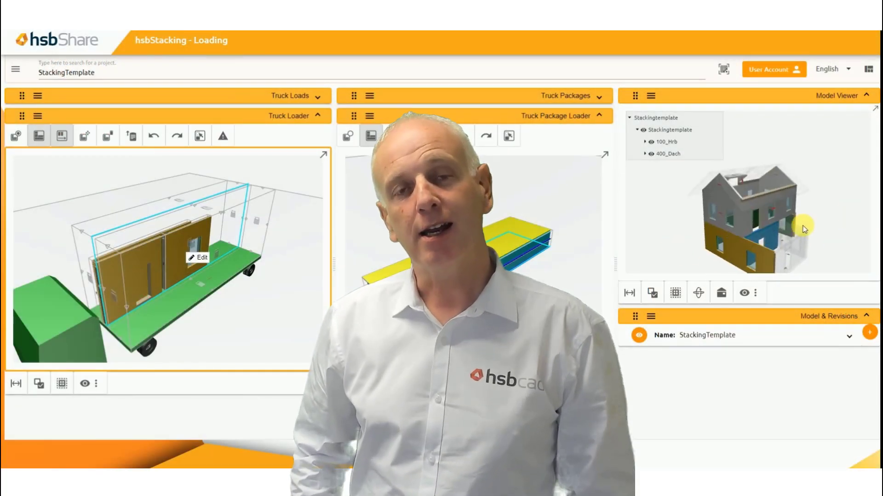
pyautogui.click(685, 260)
pyautogui.moveTo(669, 270); pyautogui.dragTo(662, 192)
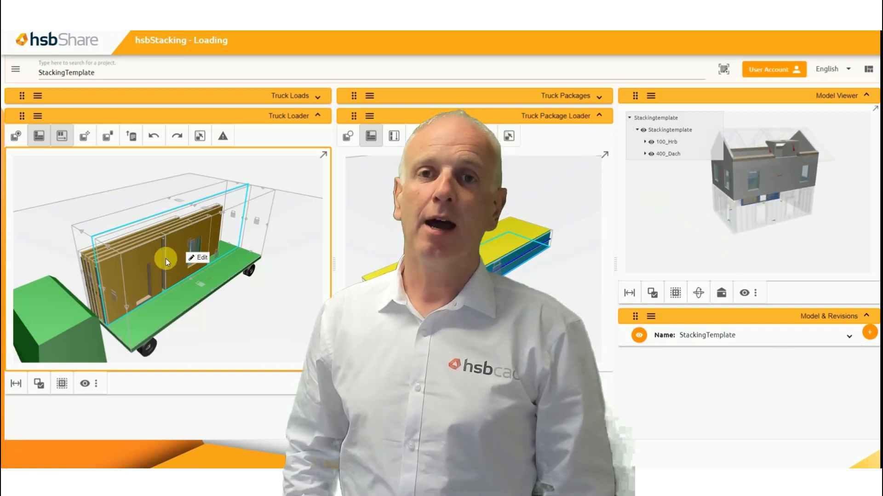
pyautogui.moveTo(178, 256); pyautogui.dragTo(192, 247)
pyautogui.scroll(-5, 190, 246)
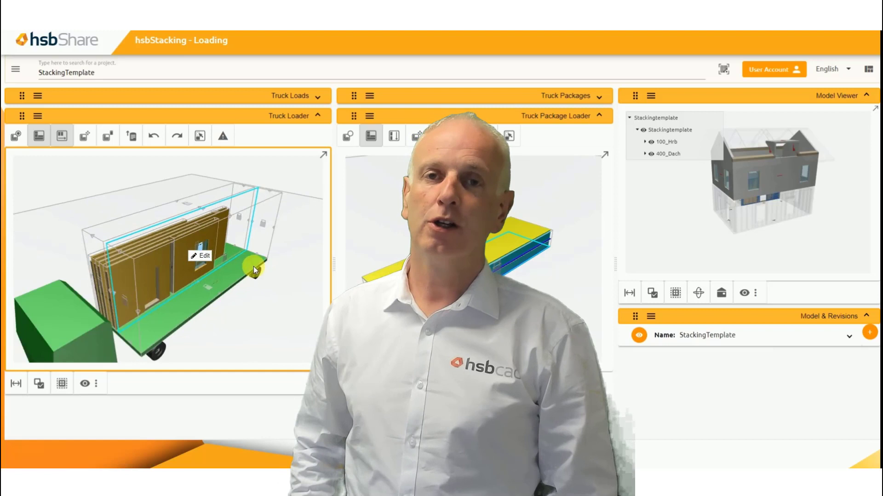
pyautogui.moveTo(777, 175); pyautogui.dragTo(730, 178)
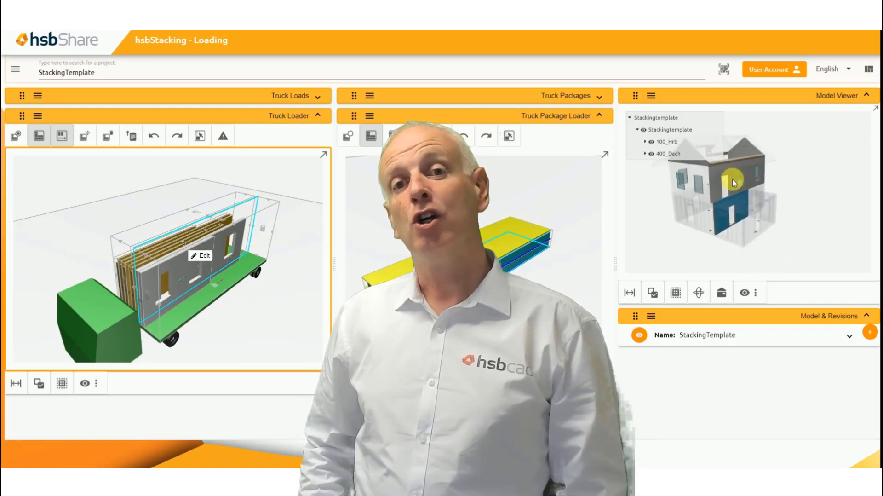
pyautogui.moveTo(798, 221); pyautogui.dragTo(877, 258)
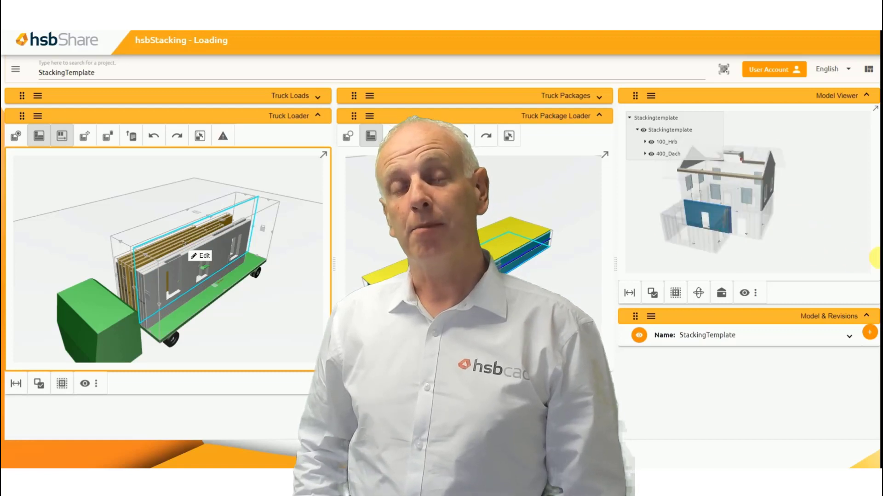
pyautogui.moveTo(792, 258); pyautogui.dragTo(769, 229)
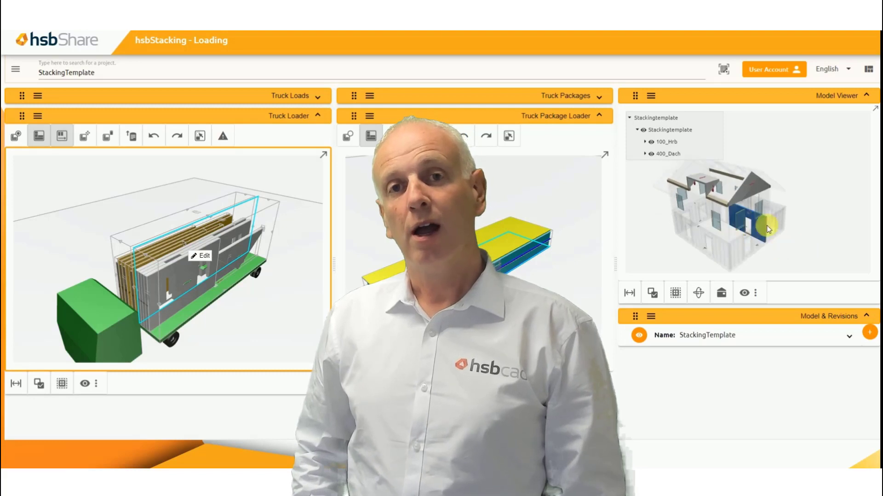
# Flip two wall panels standing on the truck to their mirrored orientation
pyautogui.click(760, 187)
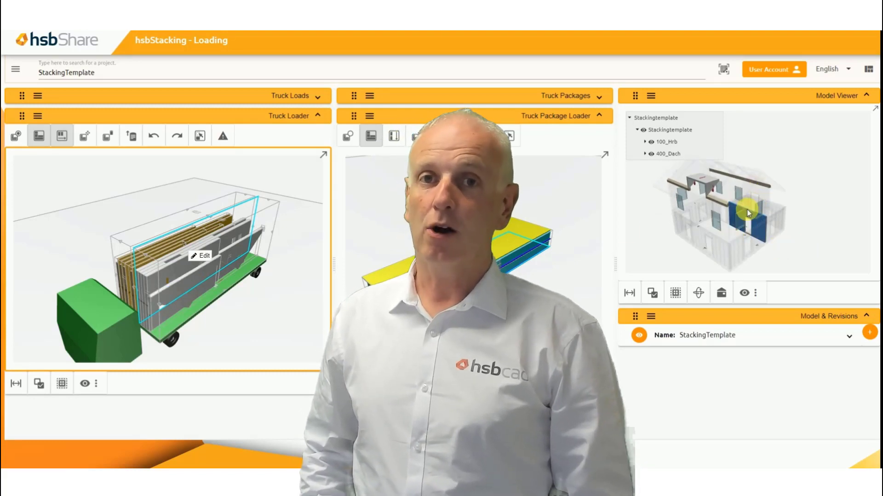
pyautogui.click(202, 276)
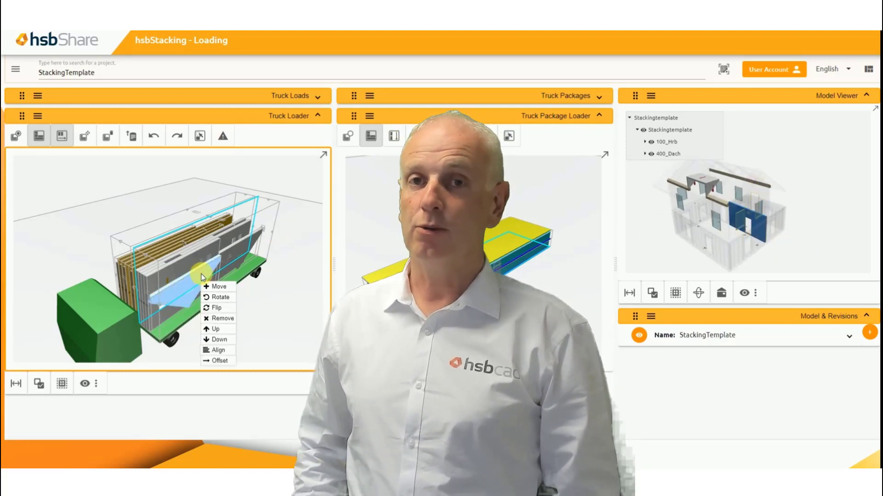
pyautogui.click(217, 307)
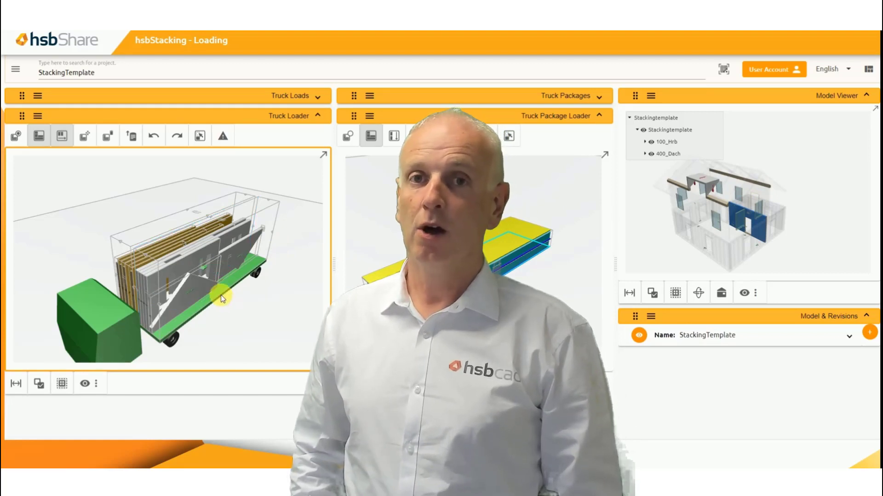
pyautogui.click(241, 249)
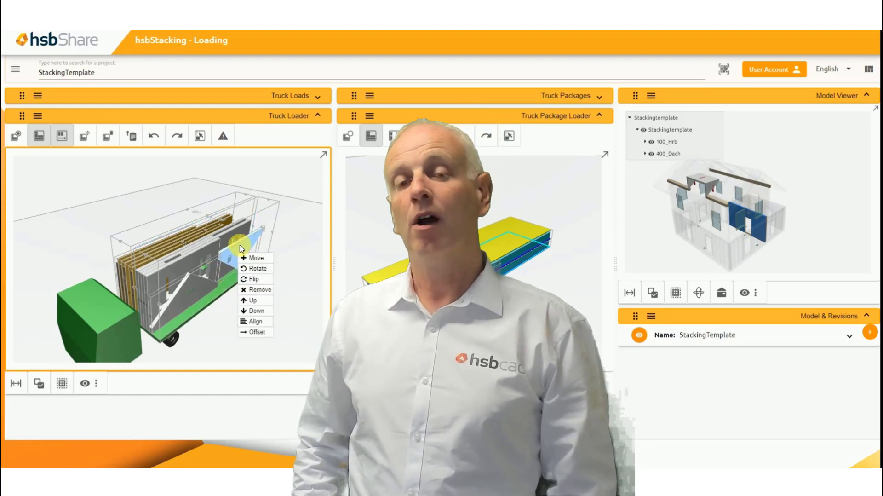
pyautogui.click(253, 281)
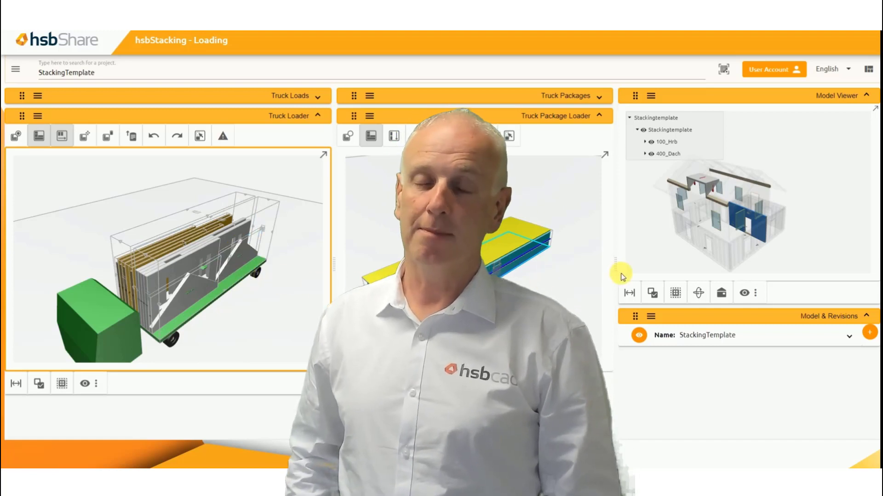
# Locate a selected wall on the truck and orbit the truck to check both sides
pyautogui.moveTo(725, 227); pyautogui.dragTo(746, 231)
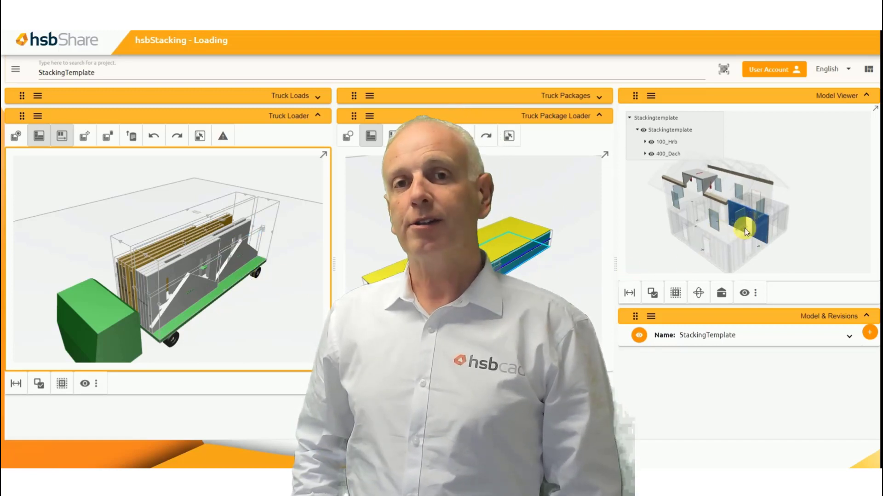
pyautogui.click(764, 225)
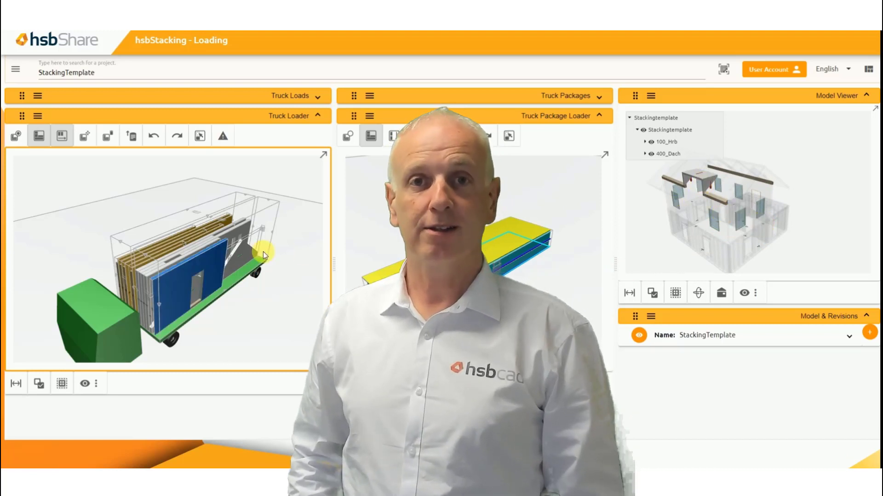
pyautogui.moveTo(256, 301); pyautogui.dragTo(236, 347)
pyautogui.moveTo(146, 344); pyautogui.dragTo(283, 339)
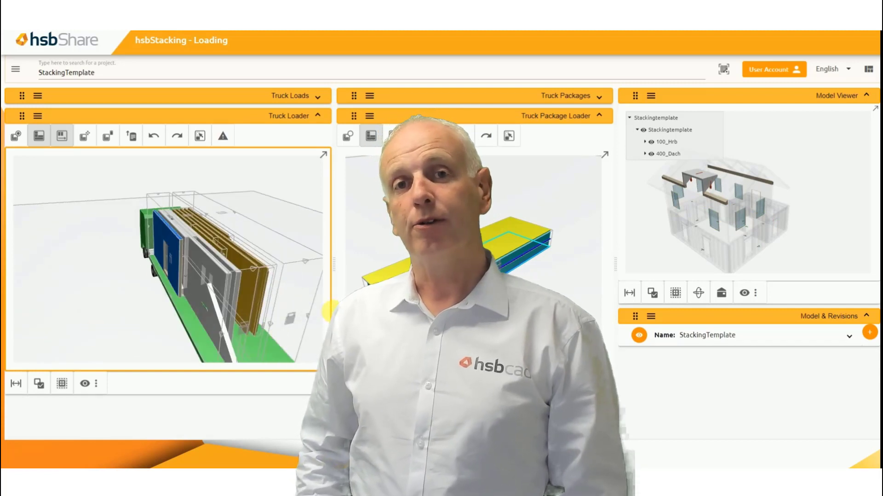
pyautogui.scroll(-3, 272, 272)
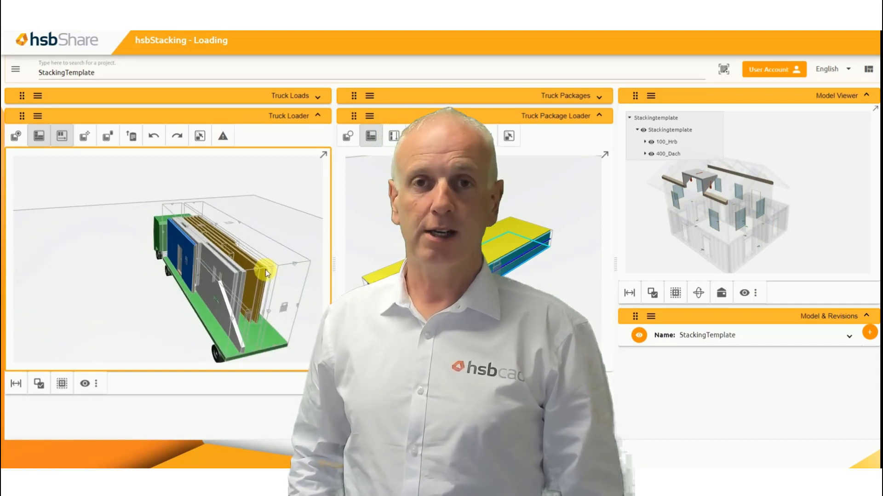
pyautogui.scroll(-2, 305, 321)
pyautogui.moveTo(300, 322); pyautogui.dragTo(208, 321)
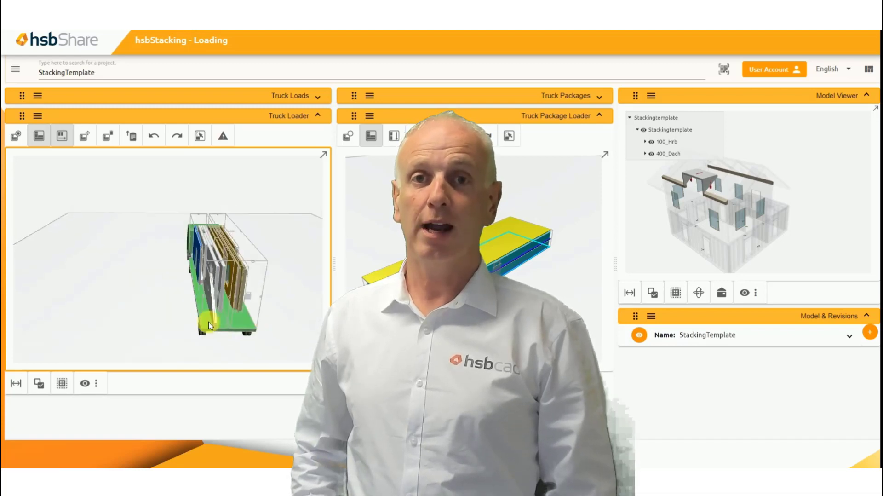
pyautogui.moveTo(120, 318); pyautogui.dragTo(322, 317)
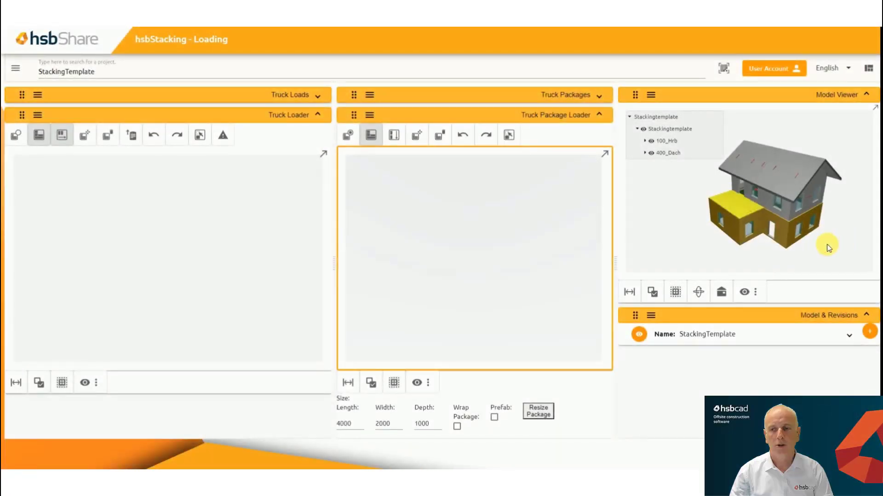
# Add a first truck package and name it Roof CLT
pyautogui.moveTo(827, 246)
pyautogui.mouseDown()
pyautogui.moveTo(722, 238)
pyautogui.moveTo(828, 248)
pyautogui.moveTo(728, 232)
pyautogui.moveTo(770, 262)
pyautogui.moveTo(862, 237)
pyautogui.moveTo(787, 265)
pyautogui.moveTo(828, 258)
pyautogui.mouseUp()
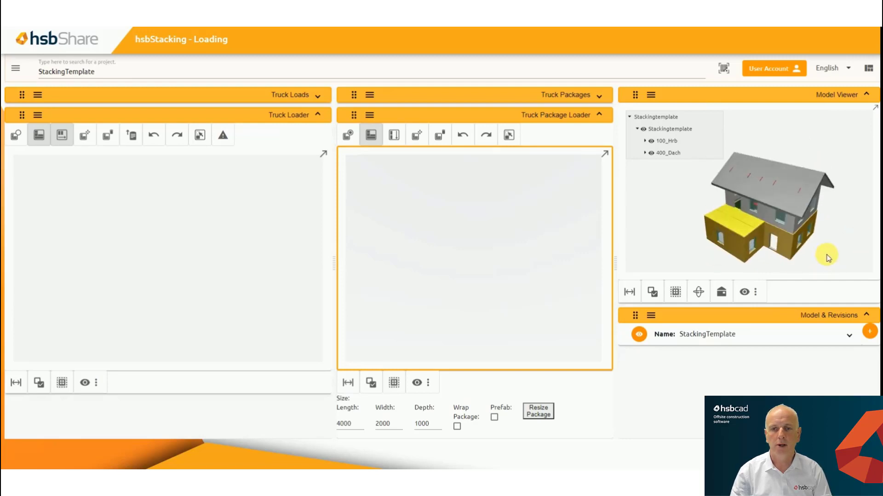
pyautogui.click(493, 94)
pyautogui.click(544, 113)
pyautogui.tripleClick(378, 147)
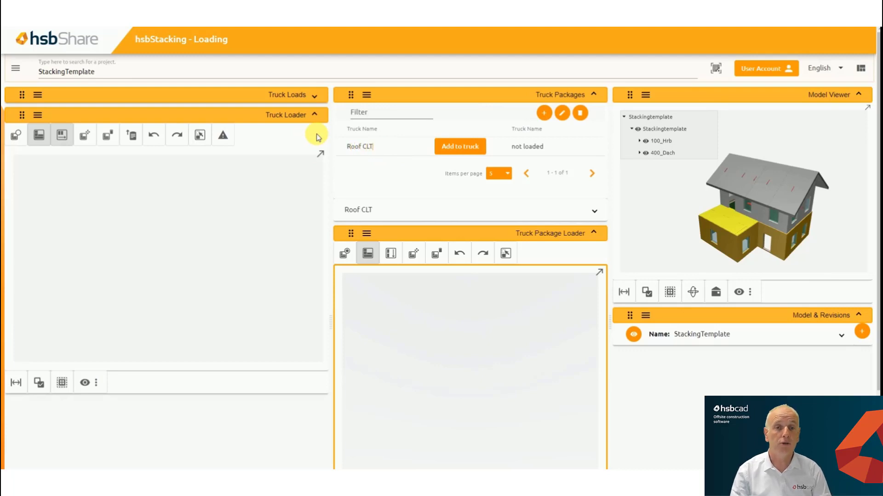
# Add a second package named Roof Elements, then bring Roof CLT into the loader
pyautogui.click(544, 113)
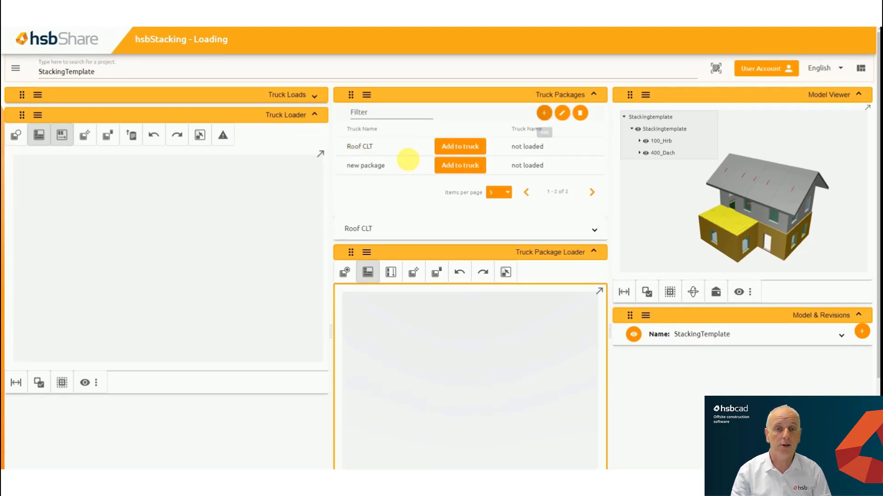
pyautogui.moveTo(390, 166); pyautogui.dragTo(280, 162)
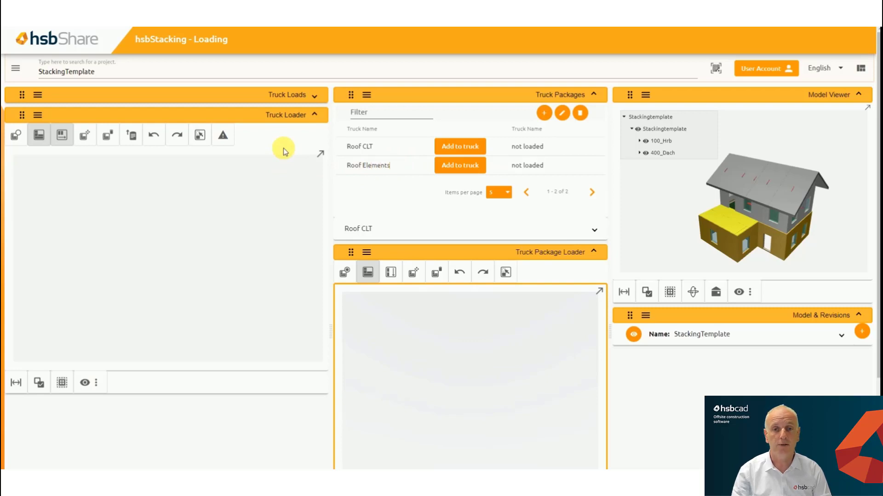
pyautogui.click(379, 148)
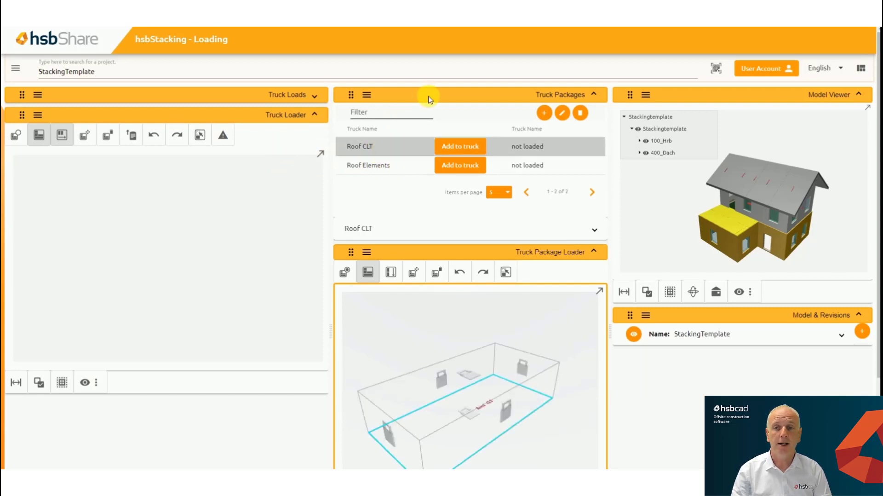
# Start stacking the grey roof panels layer by layer into the Roof CLT package
pyautogui.click(595, 95)
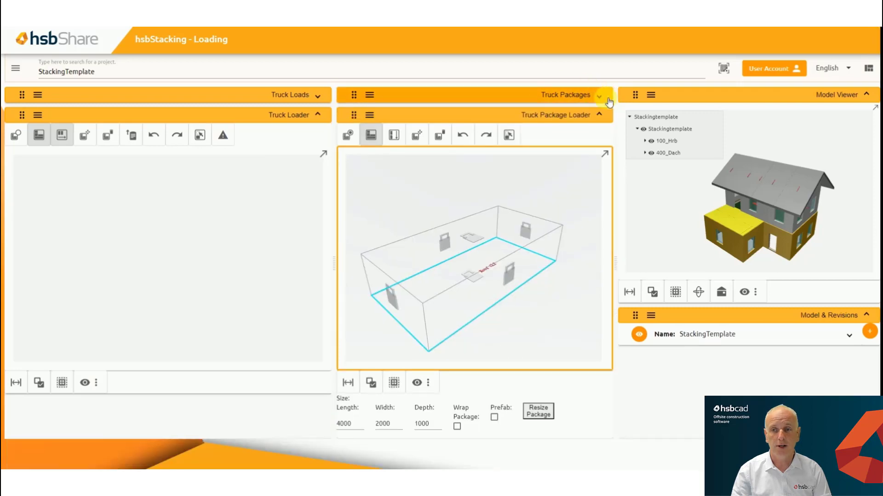
pyautogui.click(775, 211)
pyautogui.click(803, 194)
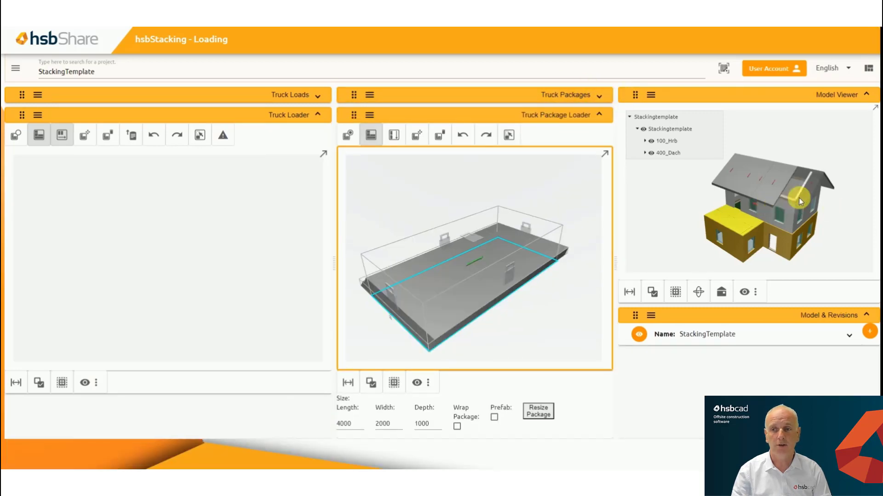
pyautogui.click(735, 180)
pyautogui.click(747, 174)
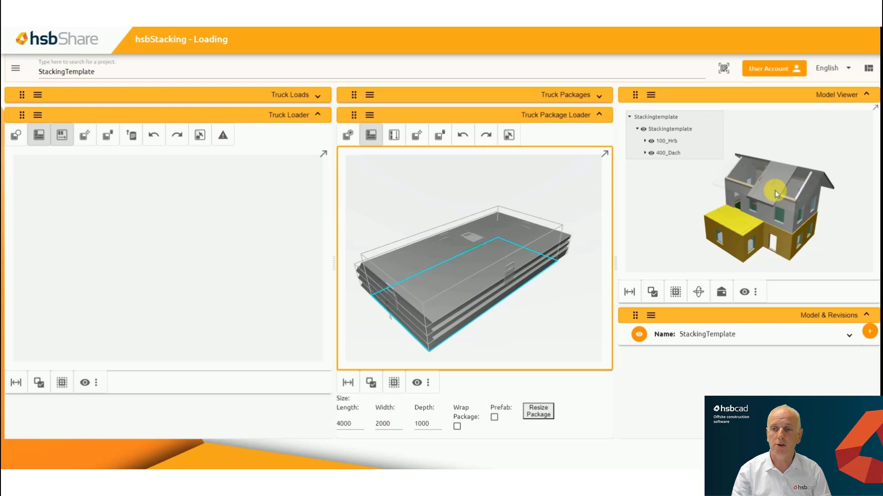
pyautogui.click(775, 191)
pyautogui.click(841, 259)
pyautogui.moveTo(842, 259); pyautogui.dragTo(672, 256)
# Stack the remaining grey roof panels from the top of the roof into Roof CLT
pyautogui.click(758, 192)
pyautogui.click(812, 168)
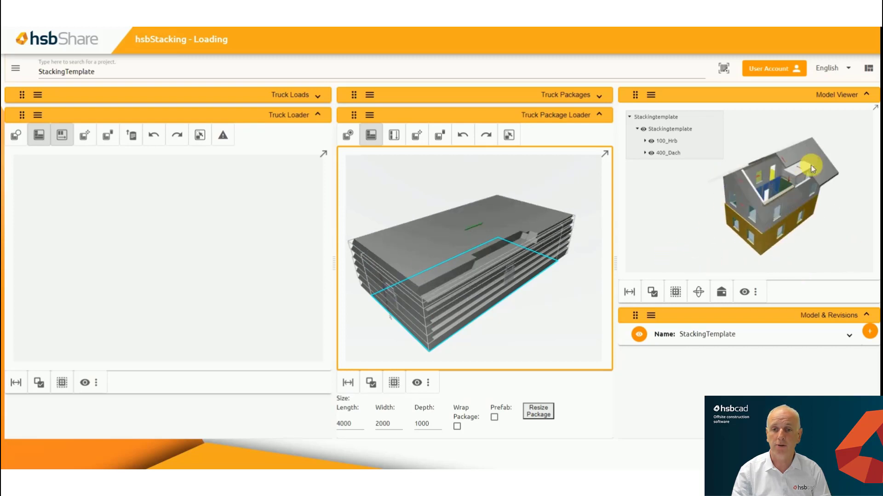
pyautogui.click(833, 175)
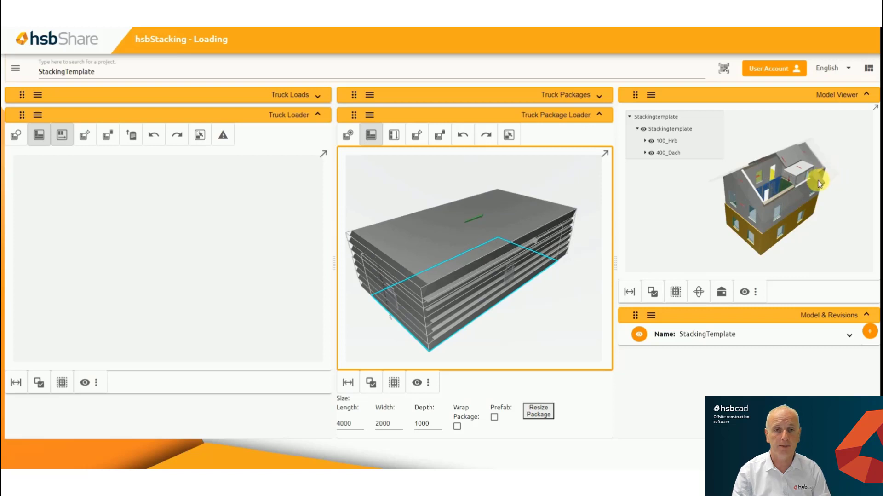
pyautogui.click(808, 168)
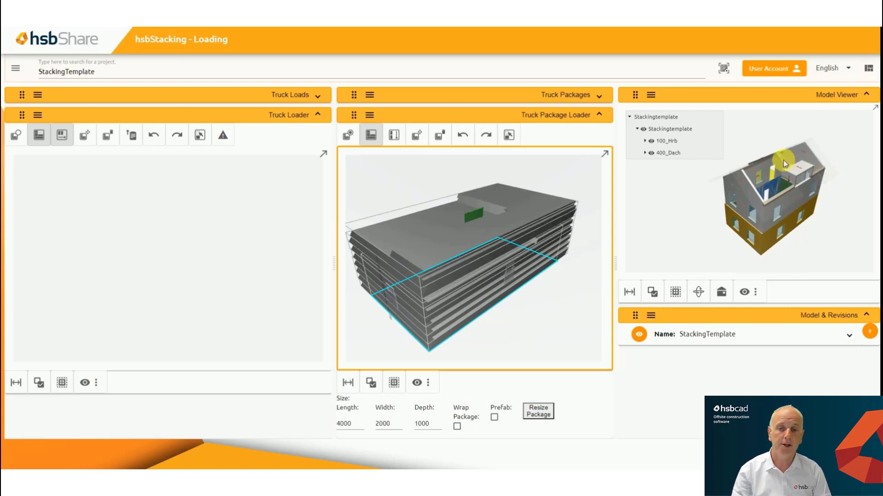
pyautogui.click(785, 164)
pyautogui.moveTo(729, 235); pyautogui.dragTo(761, 186)
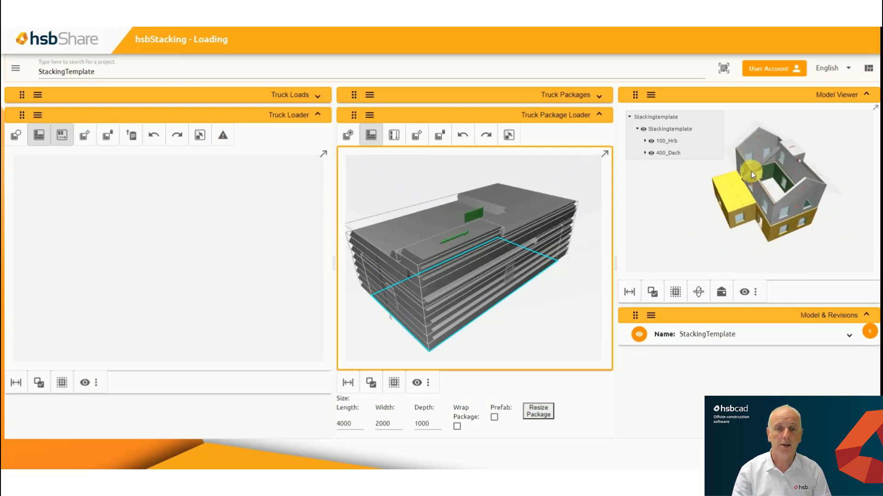
pyautogui.click(753, 175)
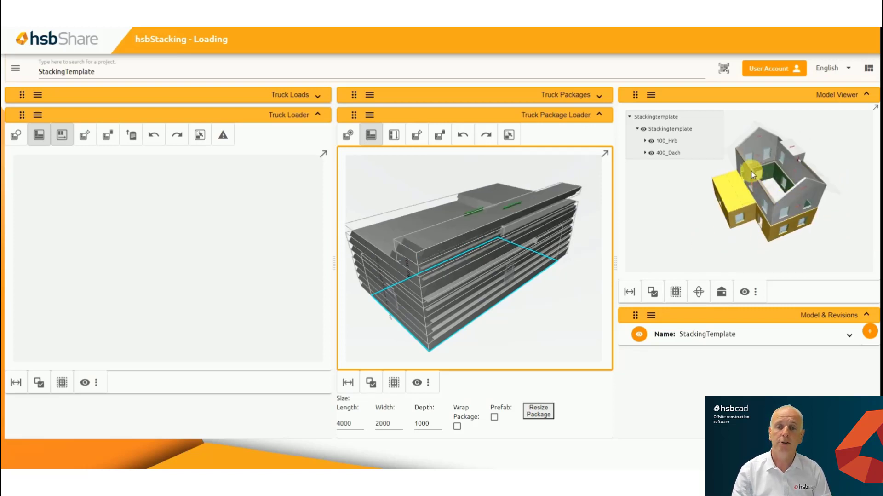
pyautogui.click(541, 100)
# Load the yellow roof element into Roof Elements and resize the package to fit, depth 588
pyautogui.click(384, 168)
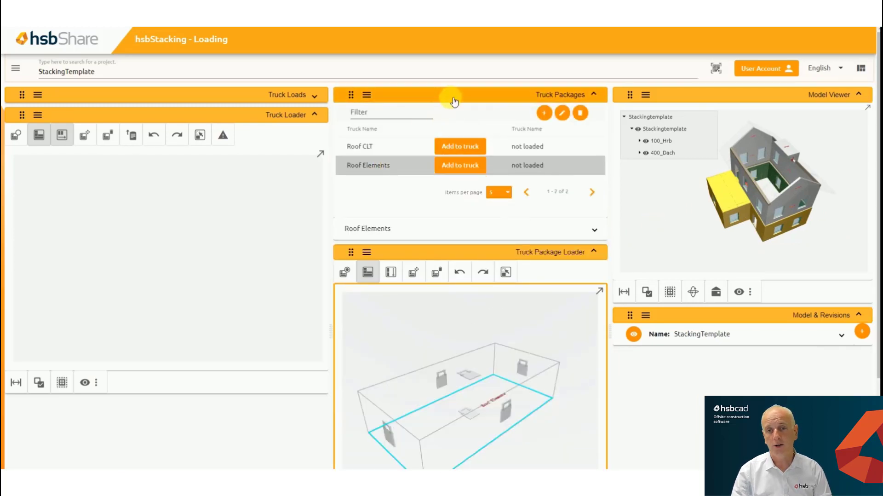
pyautogui.click(457, 98)
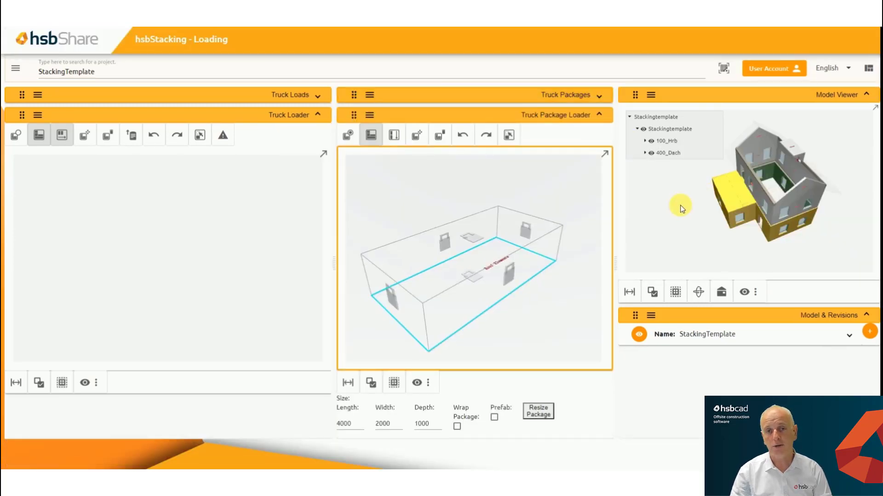
pyautogui.click(743, 201)
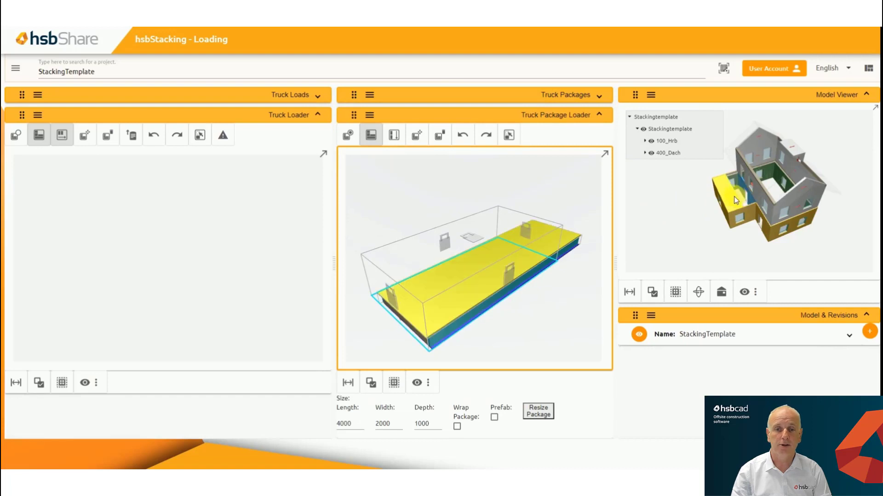
pyautogui.click(540, 411)
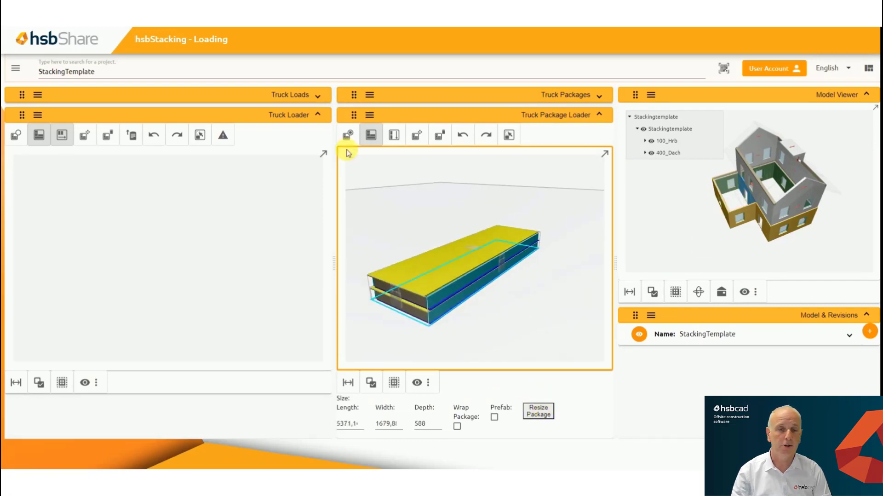
pyautogui.click(318, 96)
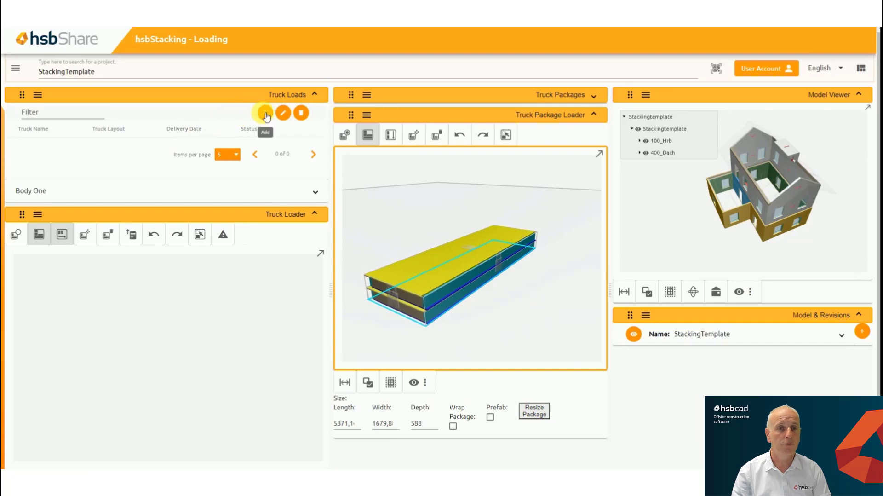
# Save a new truckload 'Truck 1' with the Simple Truck layout and load it in the truck loader
pyautogui.click(266, 114)
pyautogui.tripleClick(272, 175)
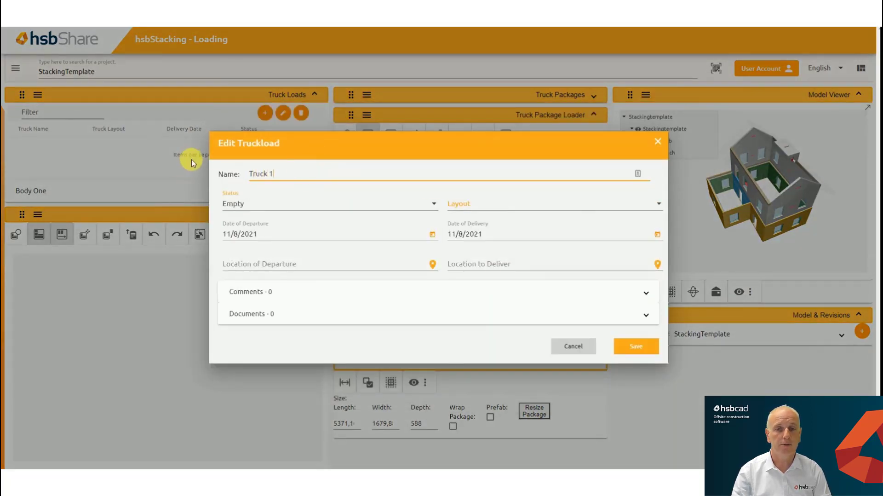
pyautogui.click(481, 210)
pyautogui.click(486, 226)
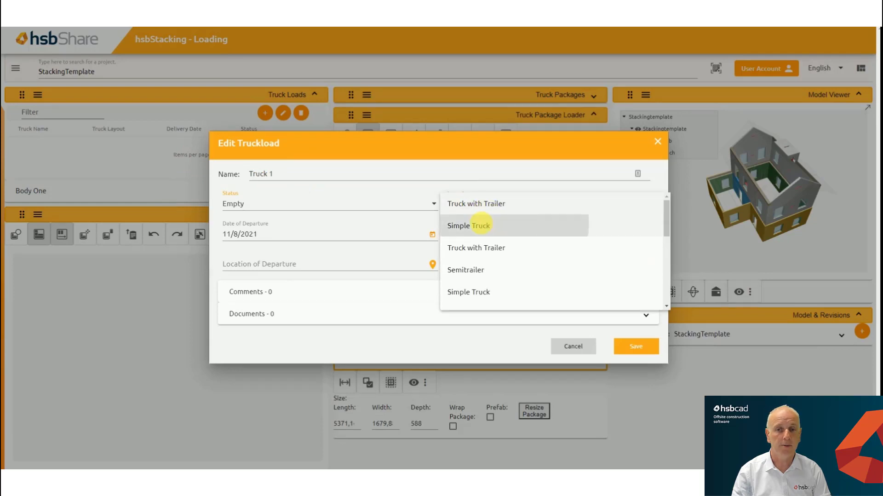
pyautogui.click(637, 342)
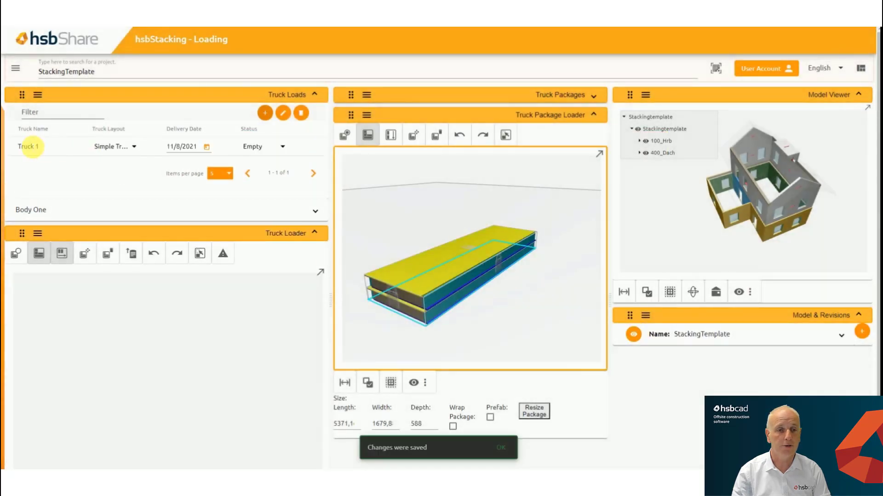
pyautogui.click(34, 146)
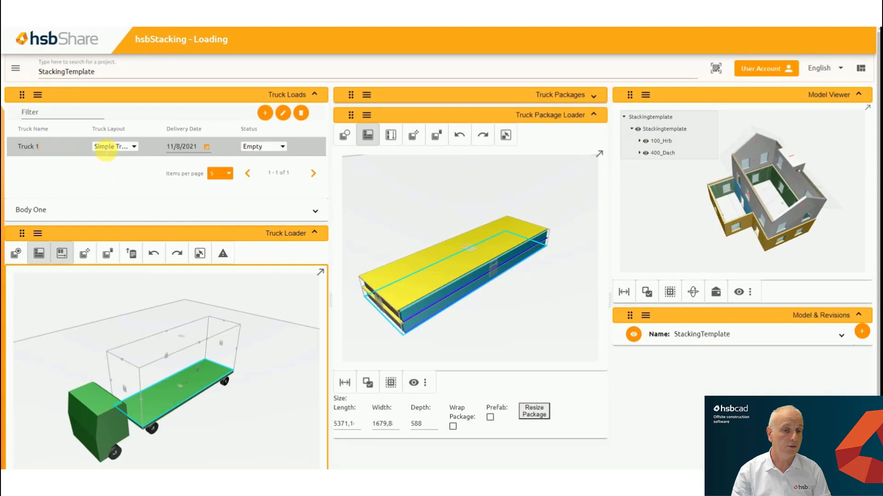
pyautogui.click(315, 94)
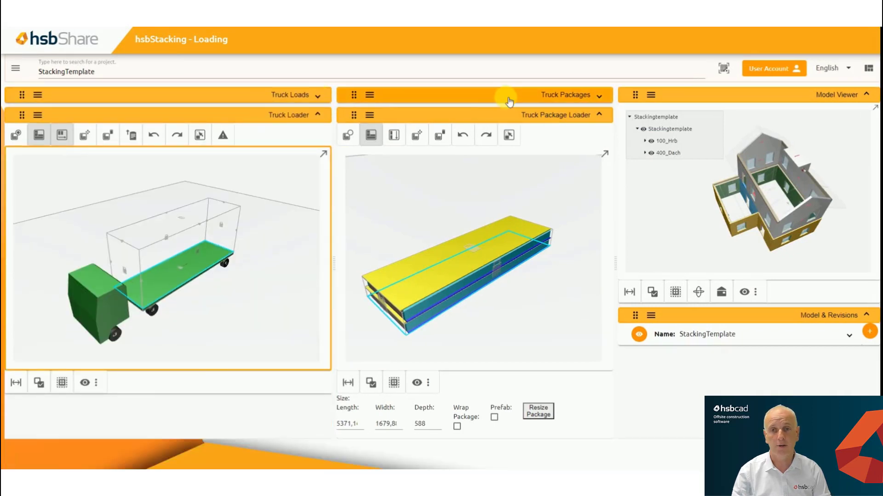
# Put the Roof CLT and Roof Elements packages on Truck 1 and inspect them on the bed
pyautogui.click(509, 99)
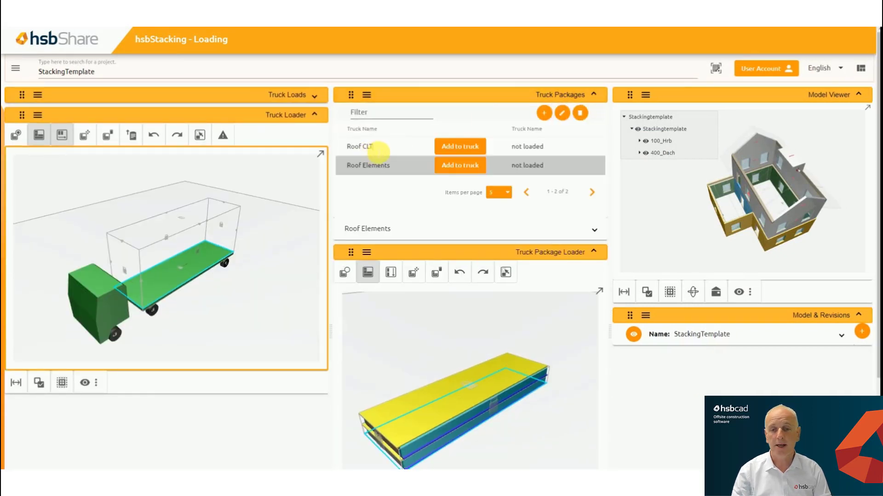
pyautogui.click(380, 150)
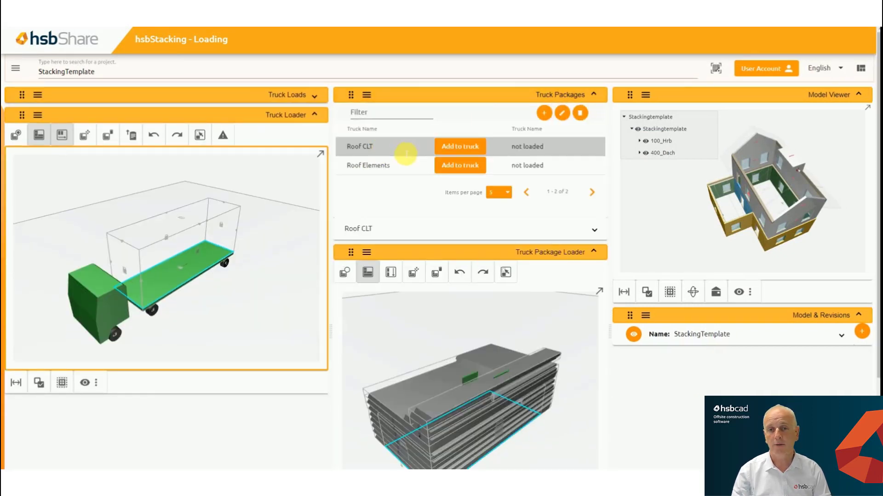
pyautogui.click(463, 148)
pyautogui.click(383, 167)
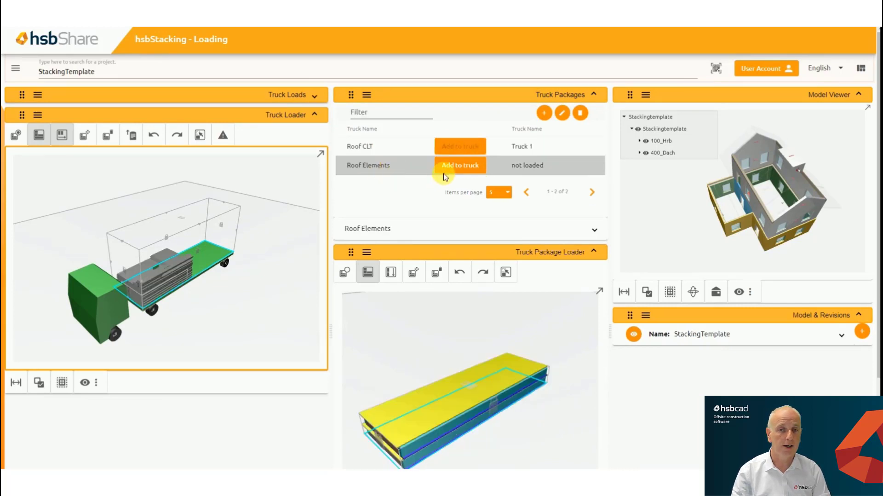
pyautogui.click(461, 166)
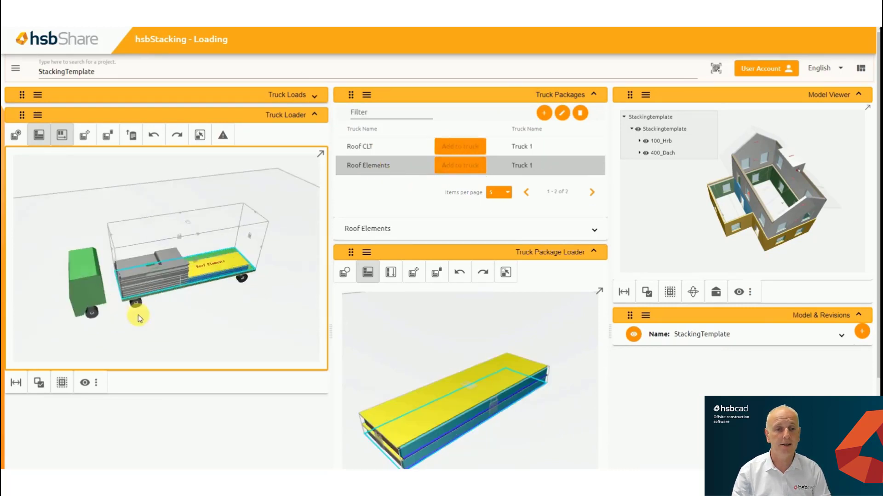
pyautogui.moveTo(126, 341); pyautogui.dragTo(262, 325)
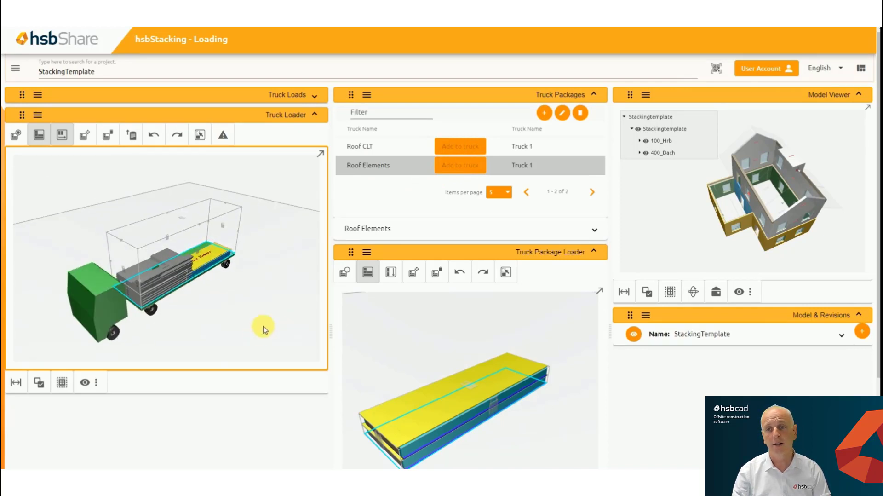
pyautogui.click(596, 96)
# Save a new truckload 'Truck 2' using the Truck for vertical loading layout and select it for loading
pyautogui.click(179, 97)
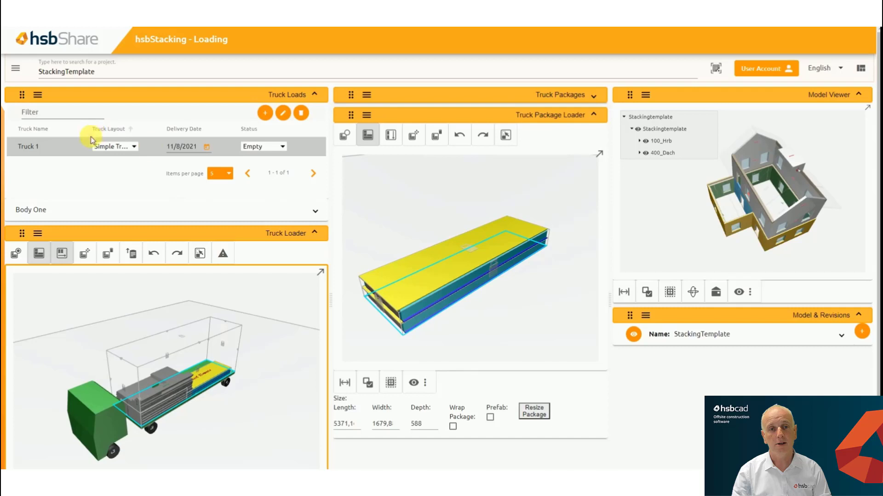
pyautogui.click(270, 116)
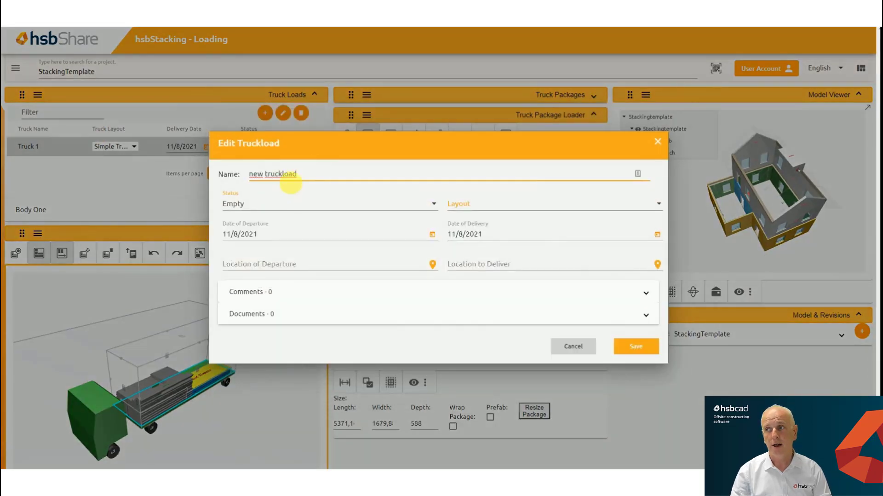
pyautogui.hotkey('ctrl', 'a')
pyautogui.write('Tru')
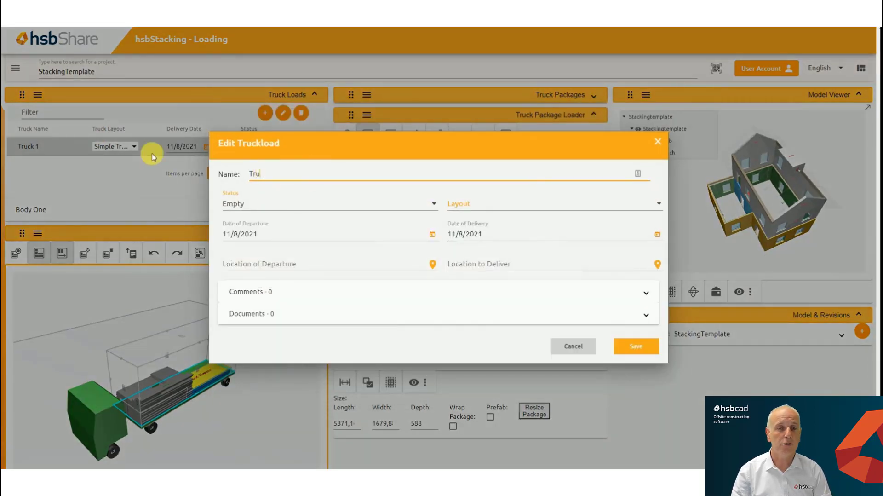
pyautogui.write('ck 2')
pyautogui.click(520, 207)
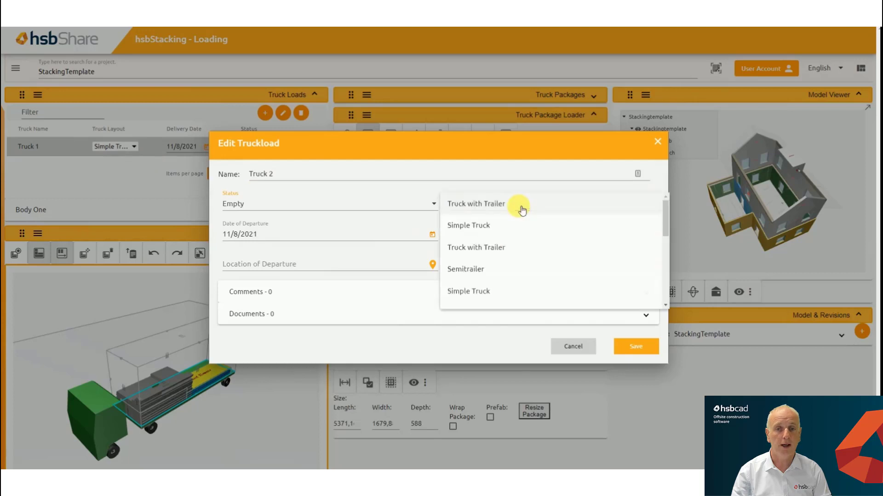
pyautogui.scroll(-2, 499, 247)
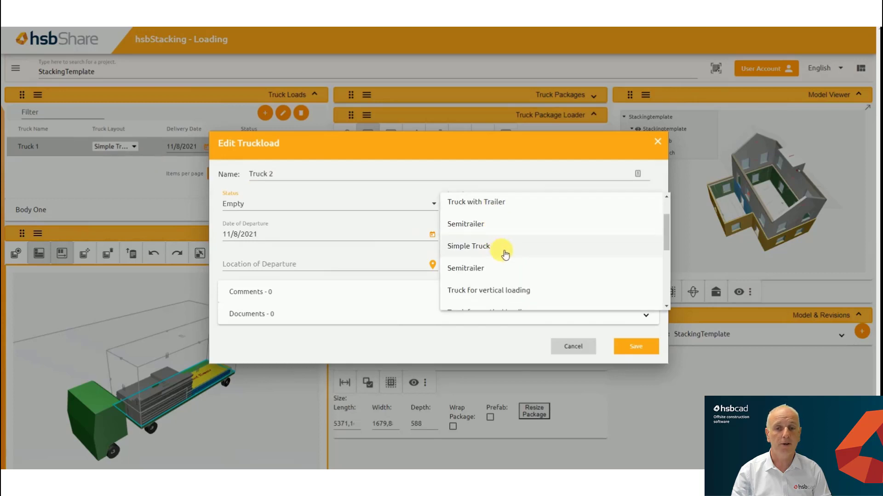
pyautogui.click(489, 291)
pyautogui.click(634, 347)
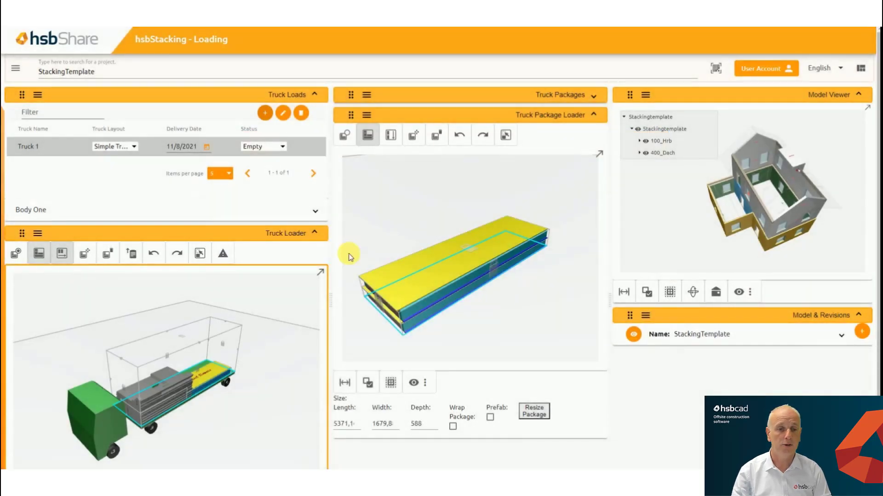
pyautogui.click(42, 167)
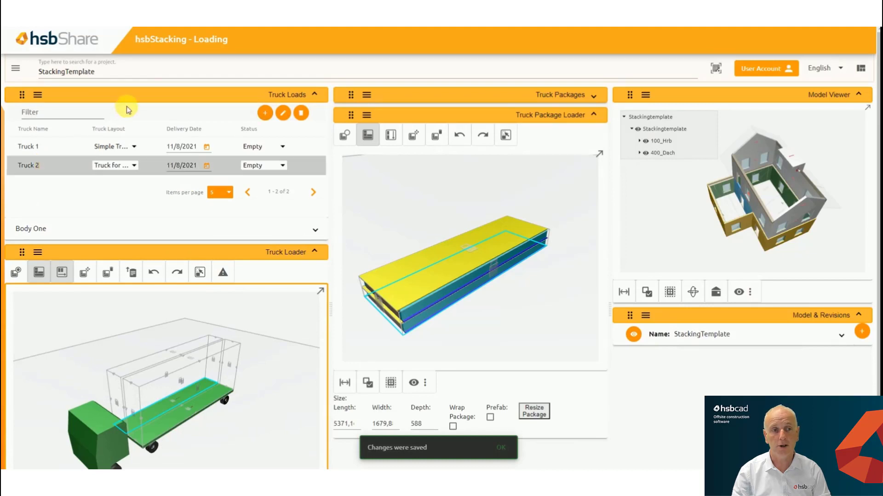
pyautogui.click(158, 95)
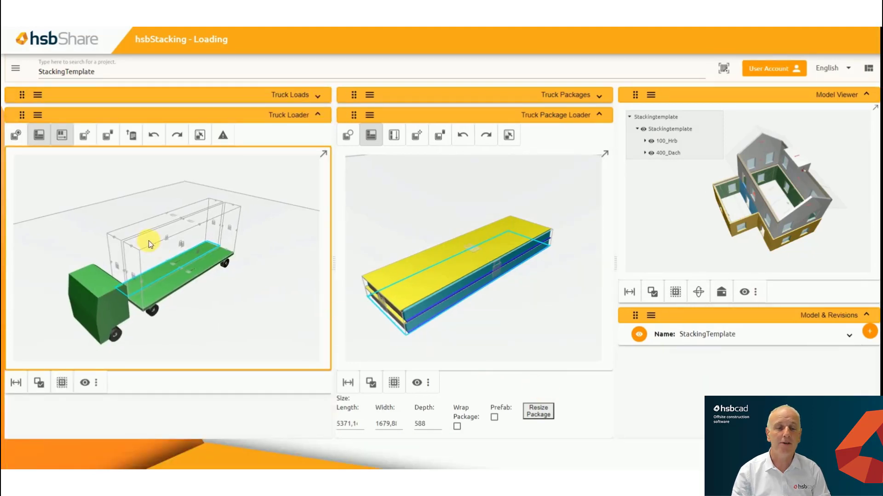
pyautogui.scroll(5, 173, 250)
# Stand four house wall panels, including the yellow ones, upright in Truck 2's load space
pyautogui.click(190, 247)
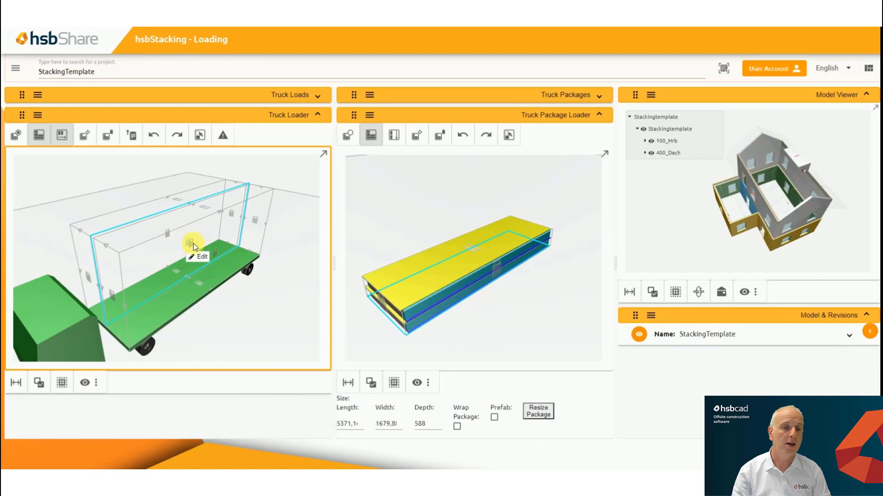
pyautogui.moveTo(703, 233); pyautogui.dragTo(726, 209)
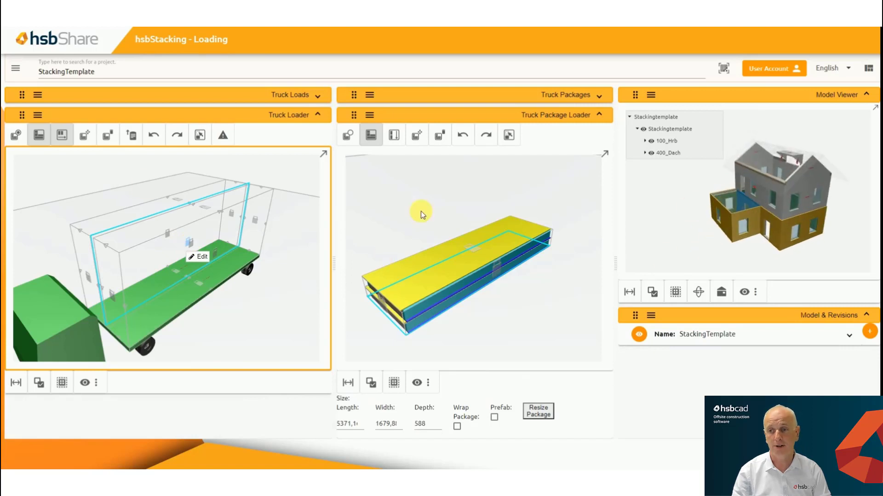
pyautogui.click(767, 226)
pyautogui.click(752, 214)
pyautogui.moveTo(703, 252); pyautogui.dragTo(758, 249)
pyautogui.click(748, 251)
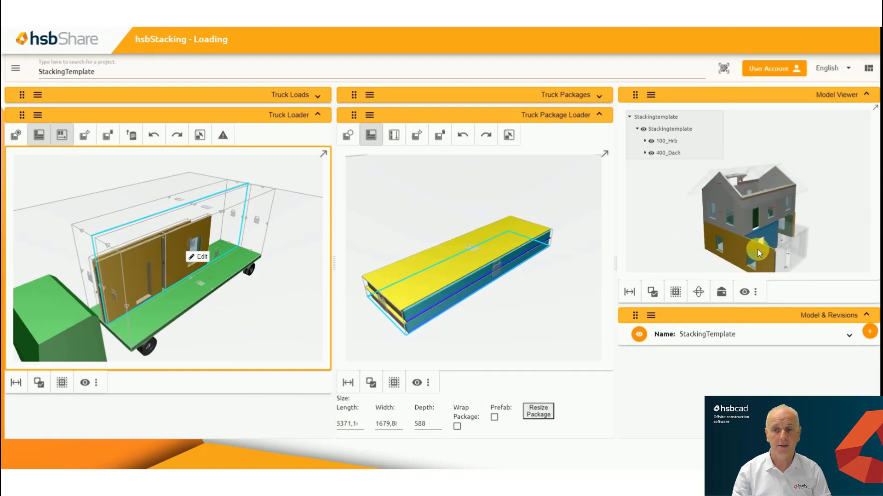
pyautogui.moveTo(670, 270); pyautogui.dragTo(797, 244)
pyautogui.click(797, 244)
# Orbit the loaded truck and the house to inspect the upright wall stack
pyautogui.moveTo(743, 251)
pyautogui.mouseDown()
pyautogui.moveTo(719, 252)
pyautogui.moveTo(746, 260)
pyautogui.mouseUp()
pyautogui.moveTo(704, 228); pyautogui.dragTo(653, 193)
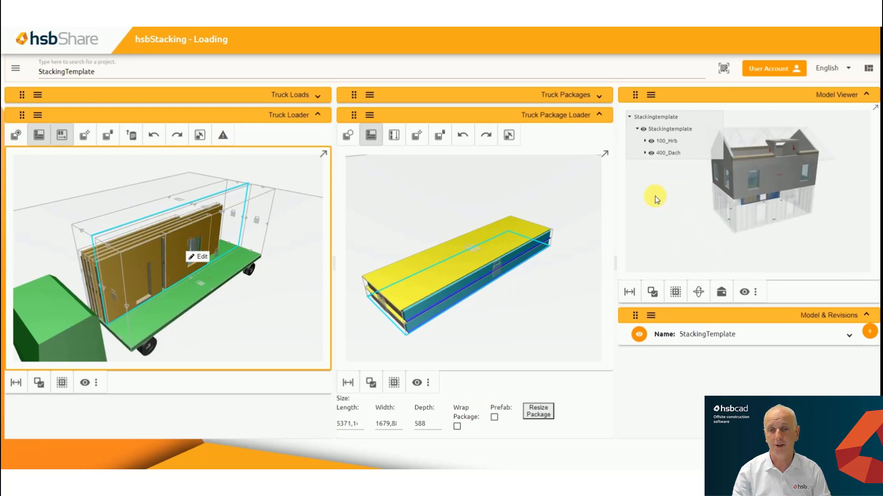
pyautogui.moveTo(217, 251); pyautogui.dragTo(591, 272)
pyautogui.moveTo(739, 193); pyautogui.dragTo(740, 219)
pyautogui.moveTo(751, 176); pyautogui.dragTo(734, 254)
pyautogui.moveTo(798, 222); pyautogui.dragTo(734, 240)
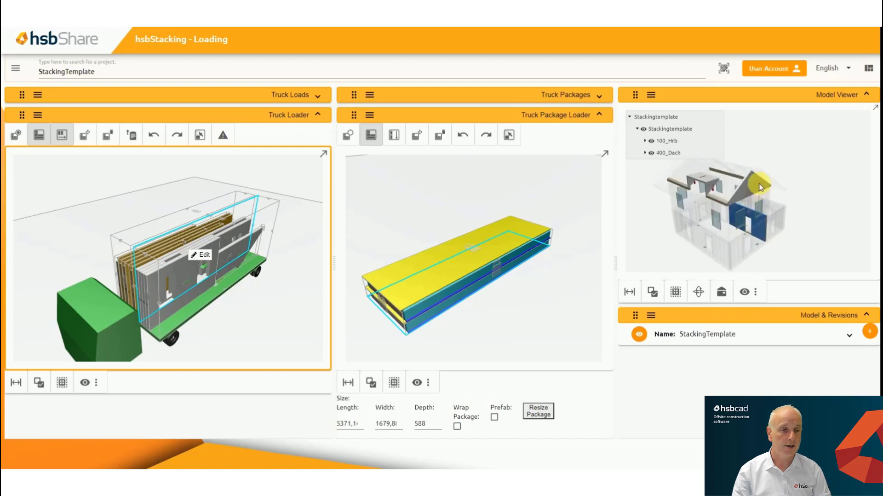
# Test-flip a stacked wall back and forth, then stand the blue wall upright on Truck 2
pyautogui.click(204, 276)
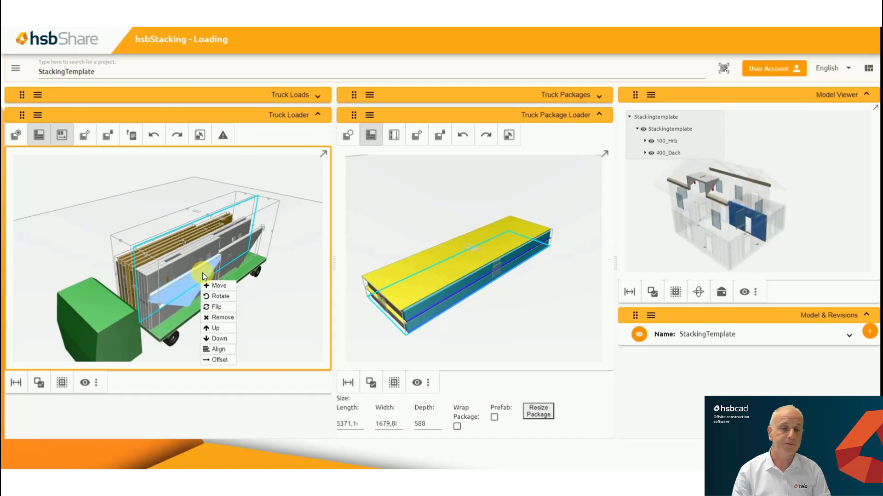
pyautogui.click(217, 307)
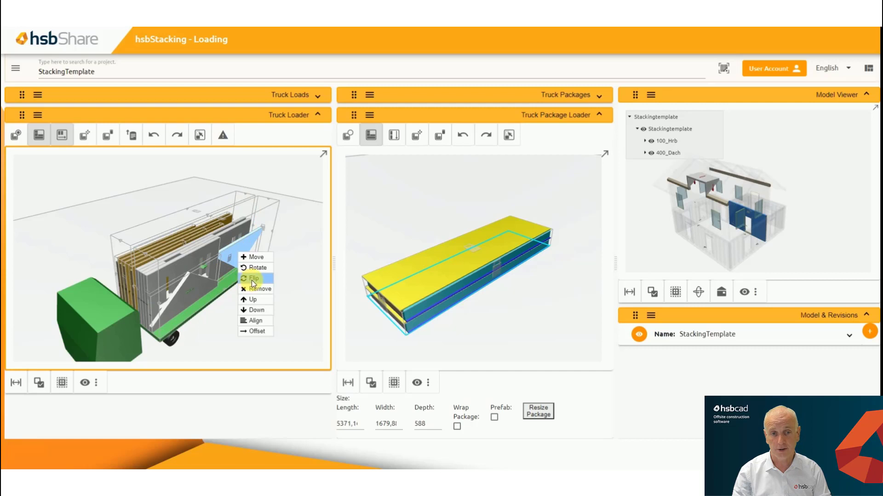
pyautogui.click(252, 279)
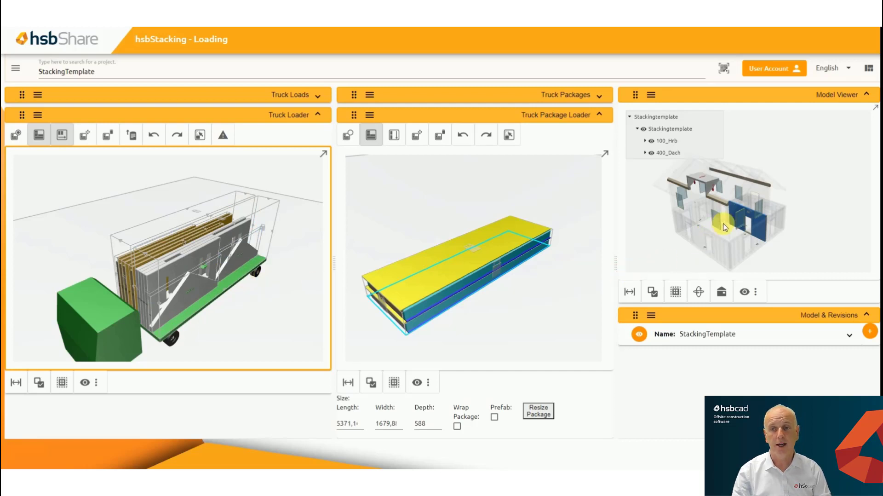
pyautogui.click(764, 225)
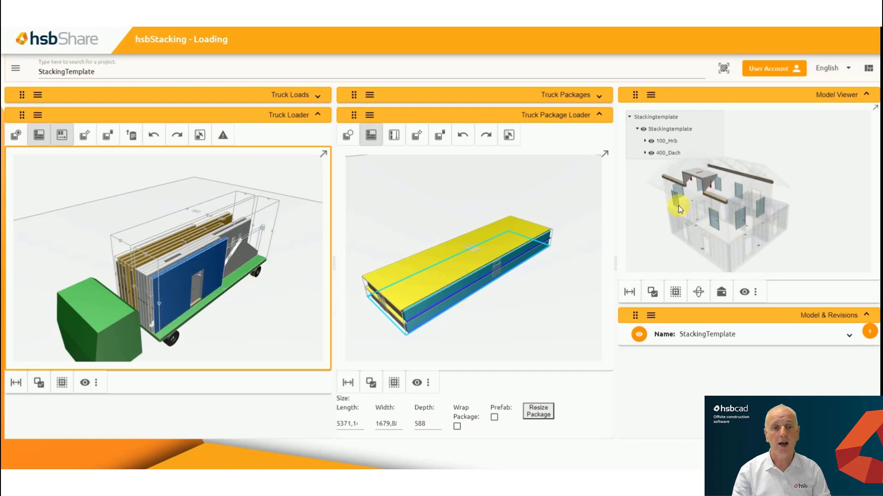
pyautogui.moveTo(256, 300); pyautogui.dragTo(282, 338)
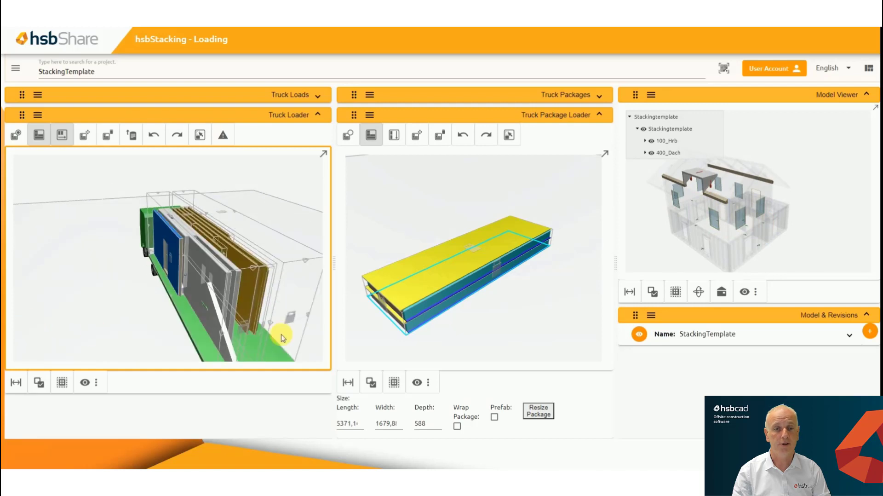
pyautogui.moveTo(316, 287); pyautogui.dragTo(304, 301)
# Check Body One's 11548.69 kg load against its 5000 kg maximum and stacked walls, then reselect Truck 1
pyautogui.click(317, 95)
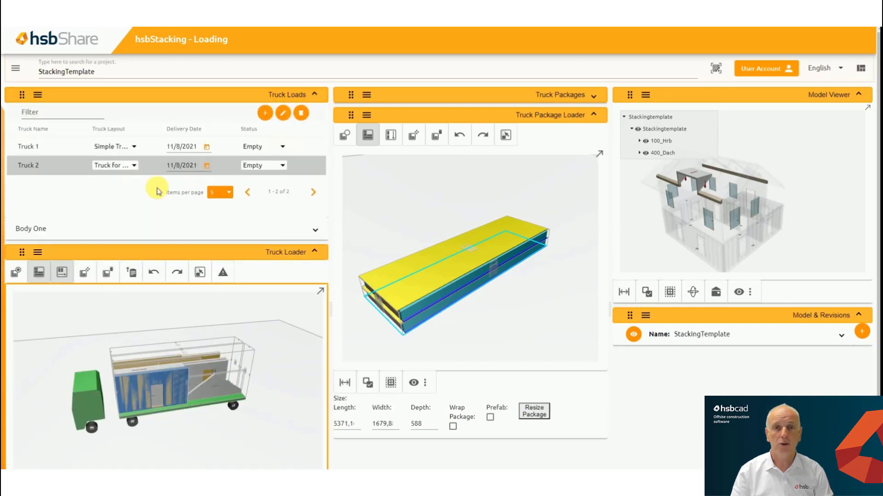
pyautogui.click(51, 230)
pyautogui.scroll(-2, 88, 236)
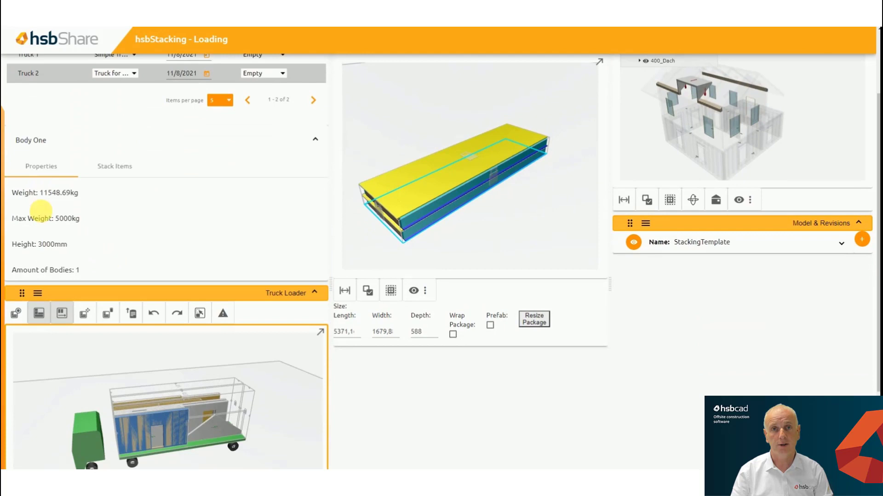
pyautogui.click(118, 169)
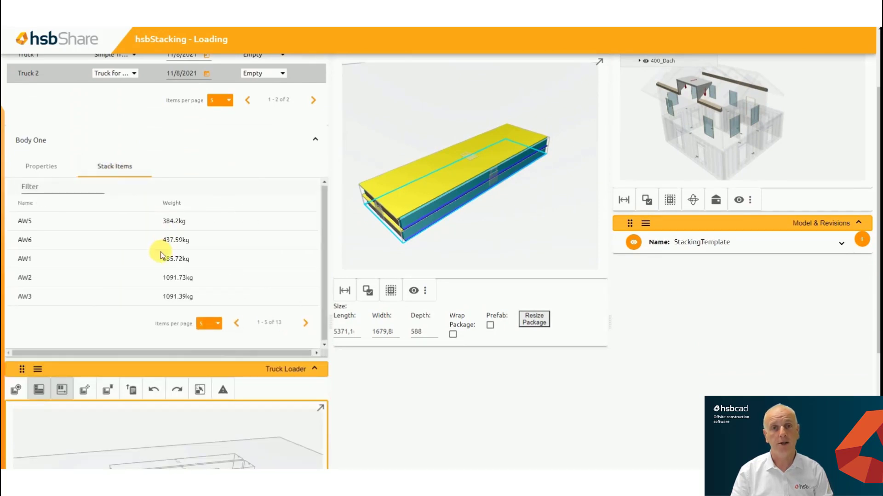
pyautogui.scroll(2, 175, 221)
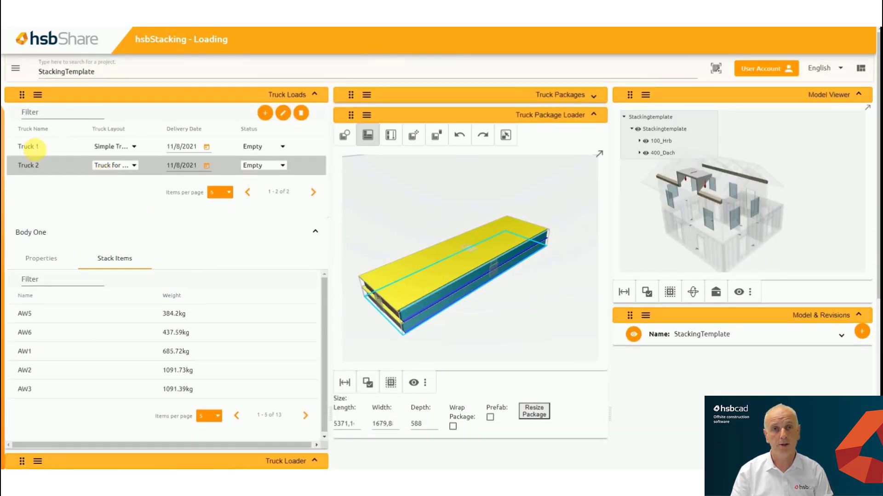
pyautogui.click(150, 94)
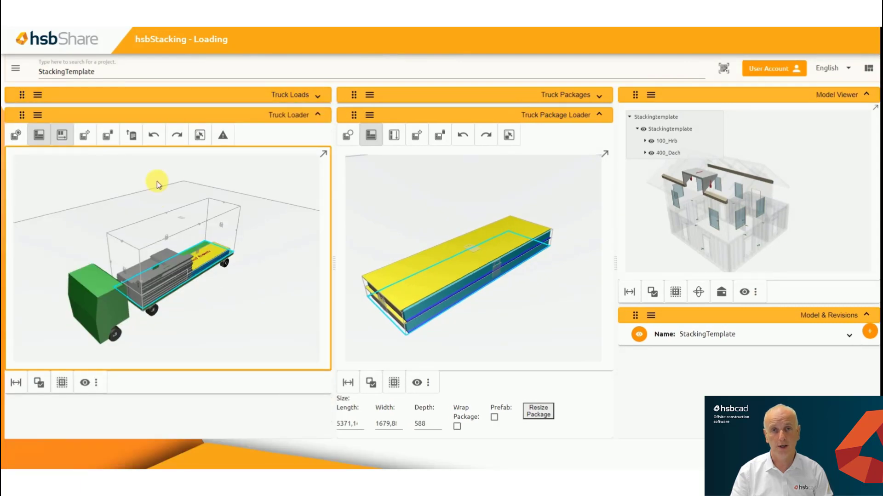